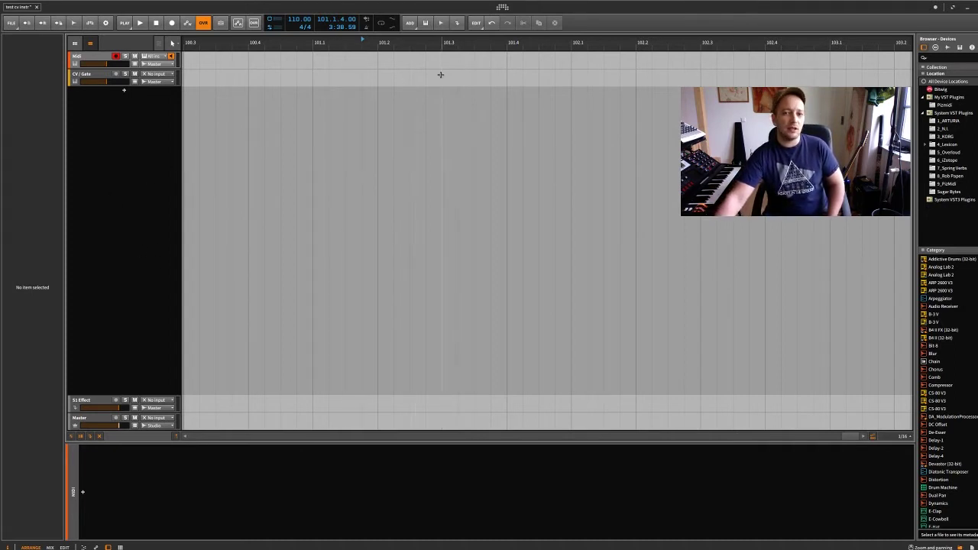
Step: Review the synchronization settings, then insert an HW Instrument on the Midi track
click(502, 9)
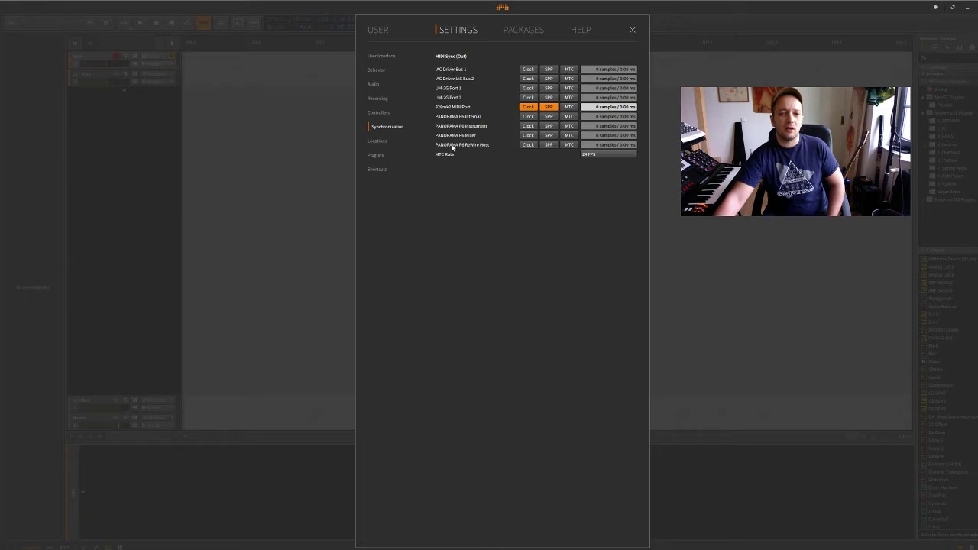
click(325, 157)
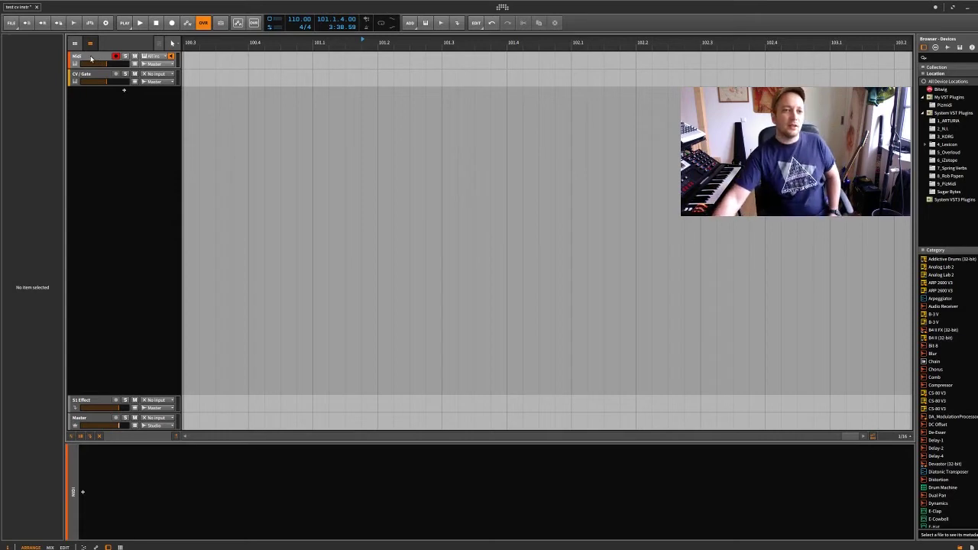
click(82, 493)
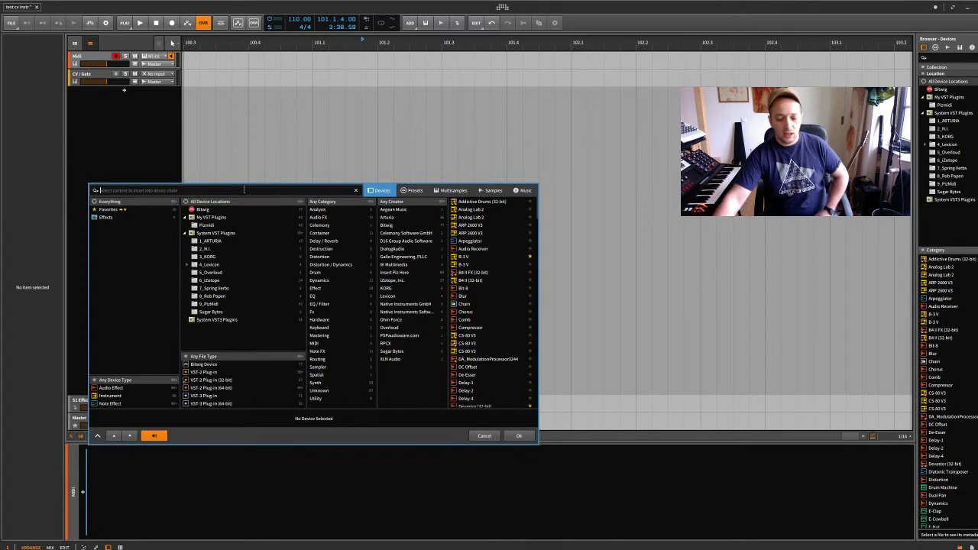
text(hw)
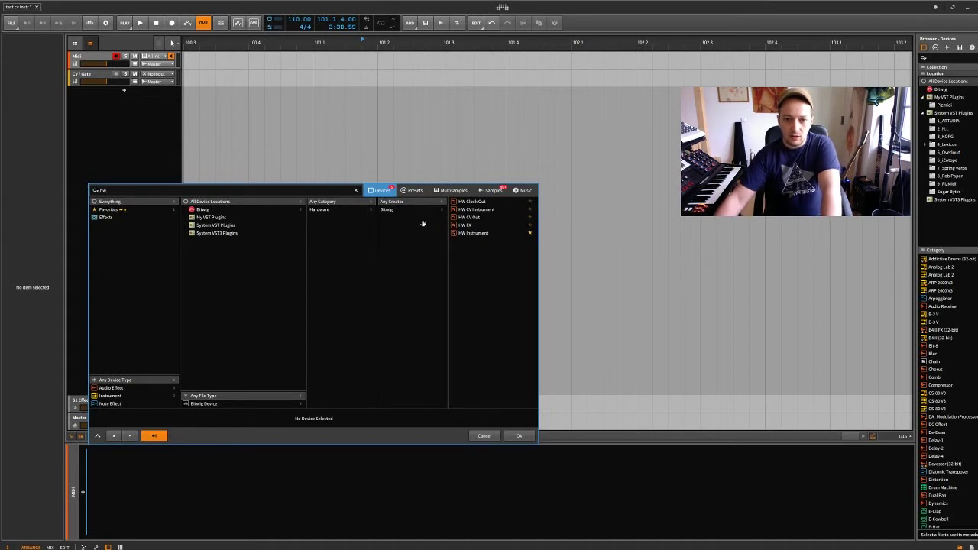
click(478, 232)
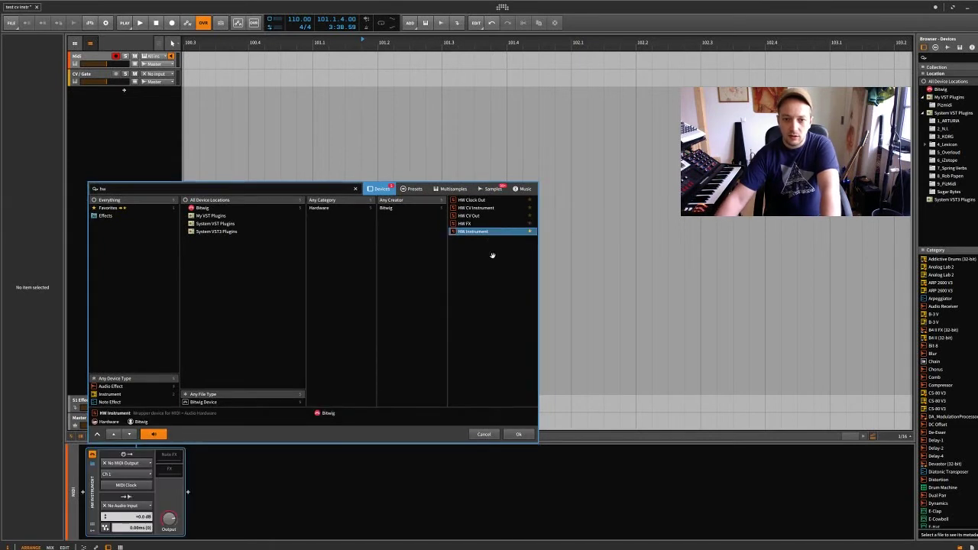
click(526, 437)
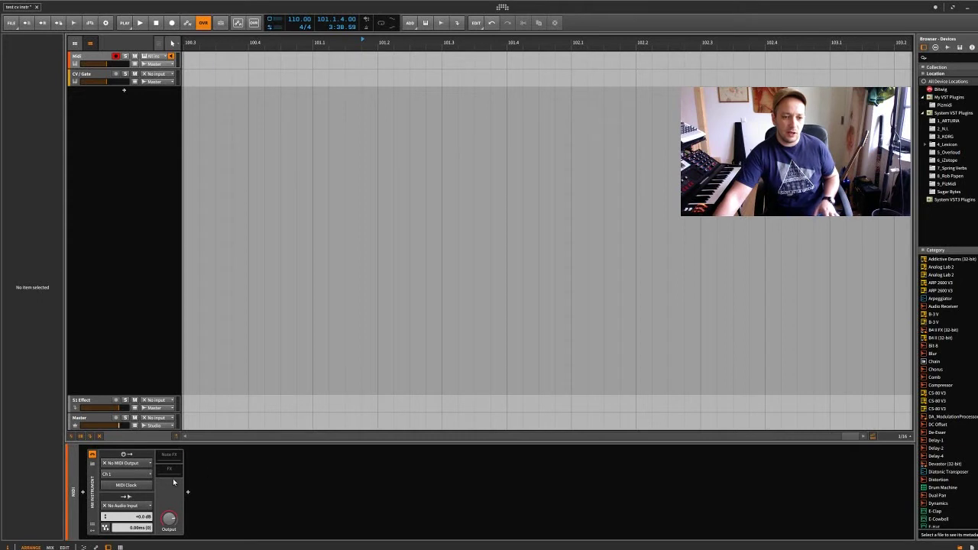
Step: Send the HW Instrument's MIDI to the 828mk2 MIDI Port on channel 1
click(119, 464)
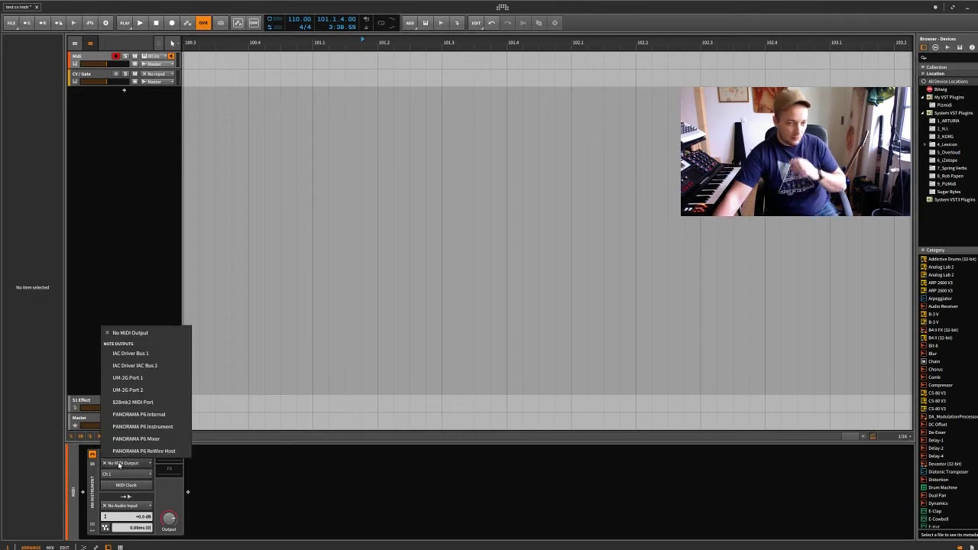
click(153, 403)
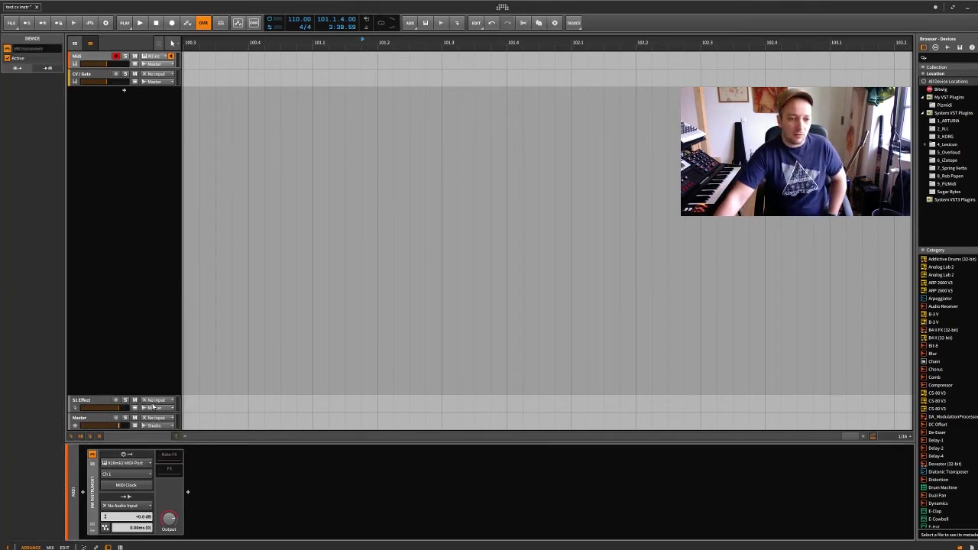
click(117, 474)
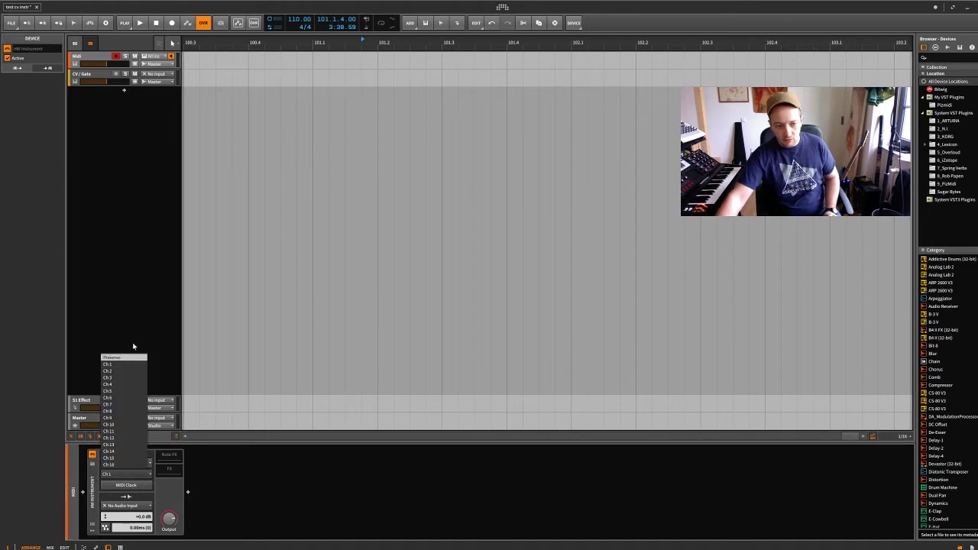
click(124, 365)
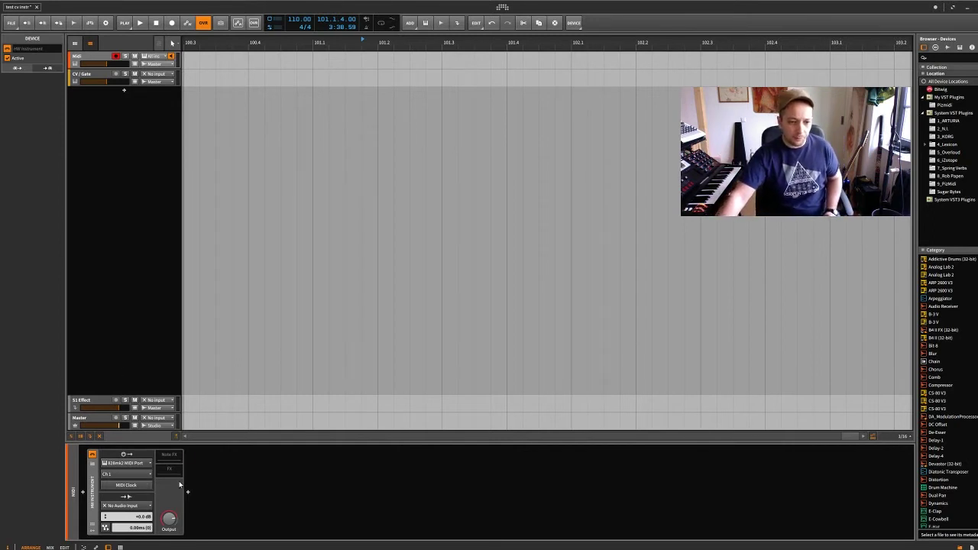
click(115, 506)
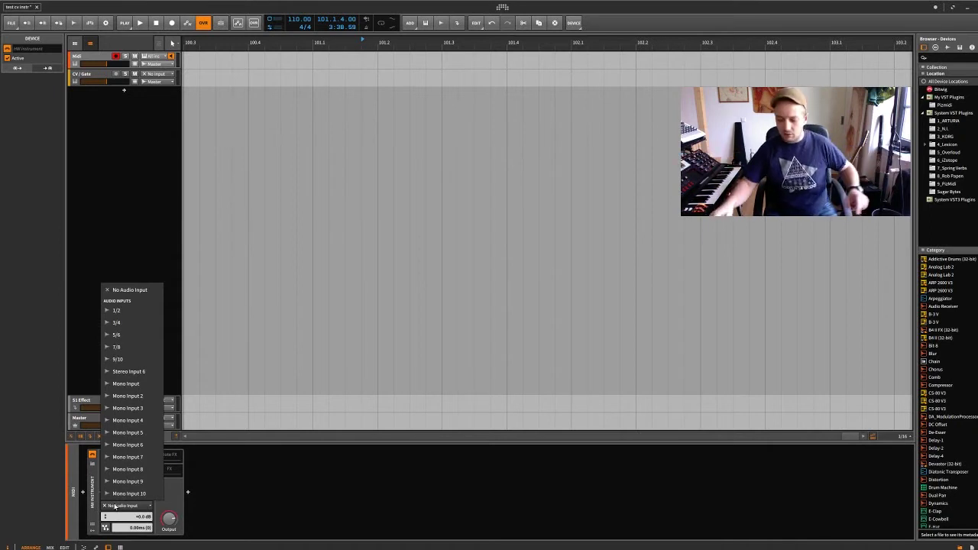
Step: Set the HW Instrument's audio input to Mono Input 2
click(134, 397)
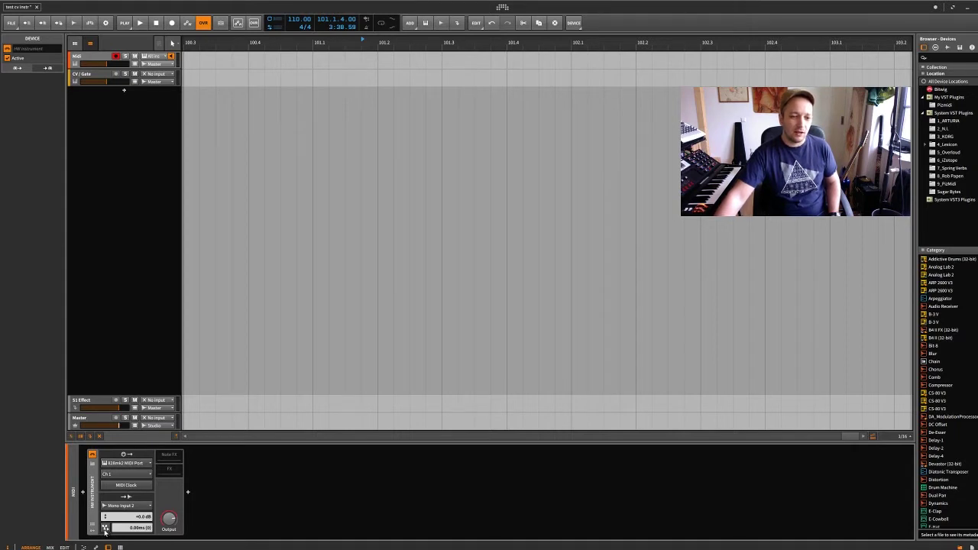
Step: Measure the HW Instrument's latency (17.50 ms) and open the Synchronization settings
click(105, 529)
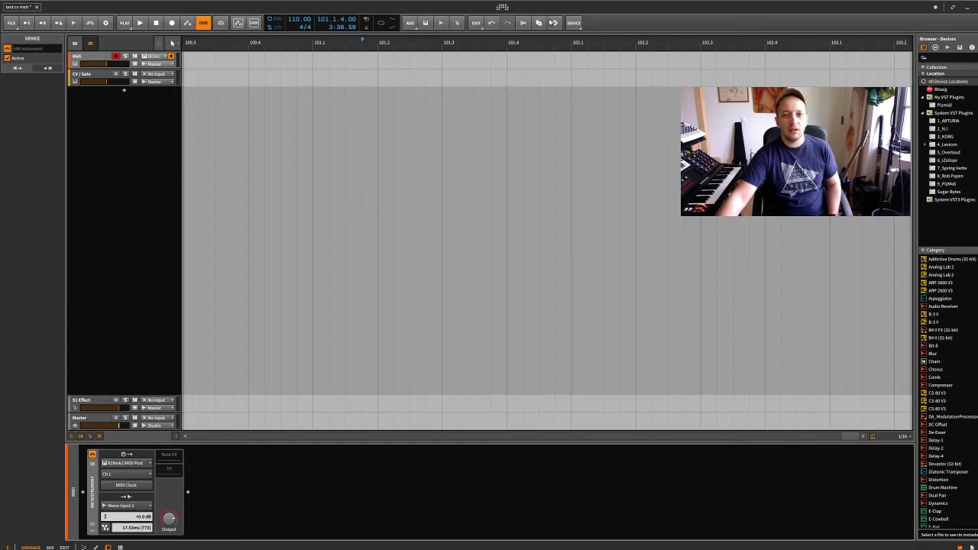
click(502, 7)
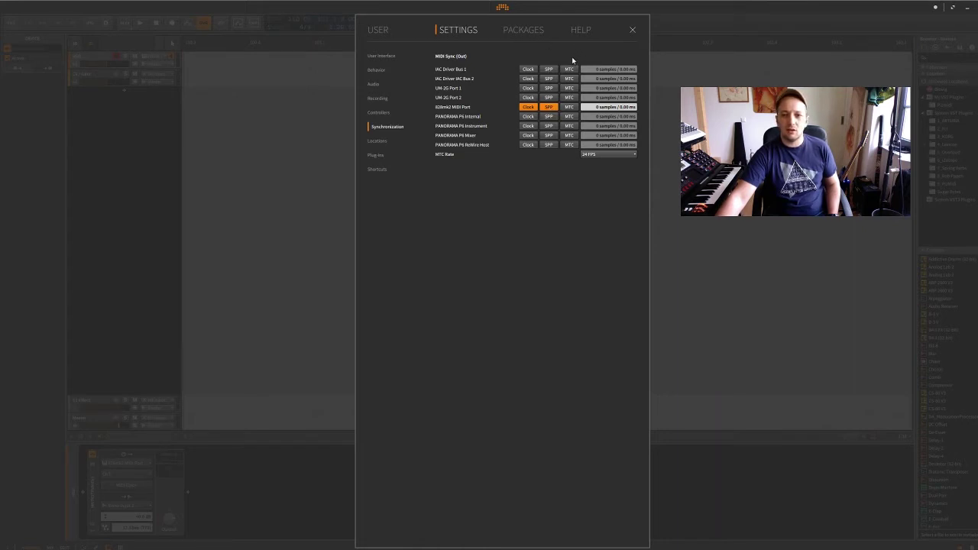
Step: Close the Settings dashboard to return to the arranger
click(289, 126)
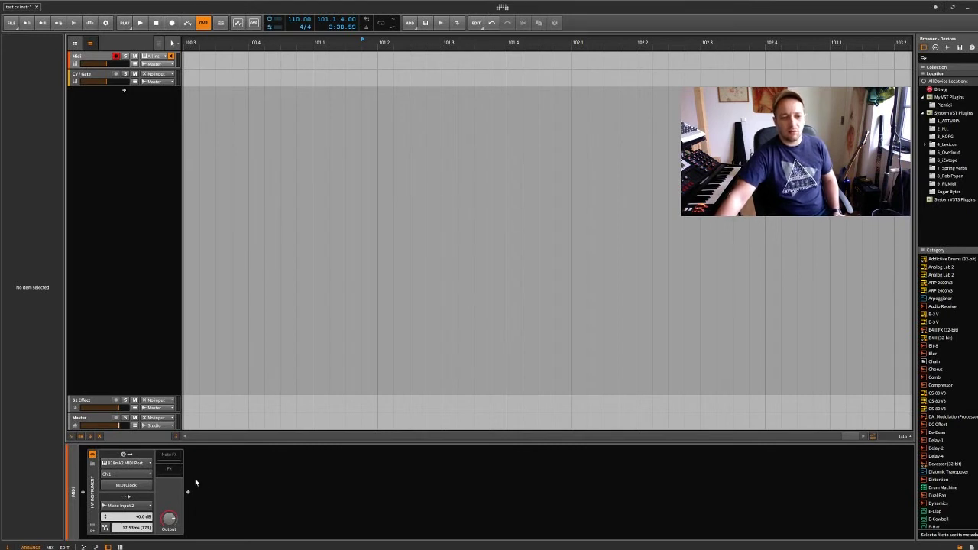
Step: Select the CV/Gate track to show its inspector and empty device chain
click(94, 73)
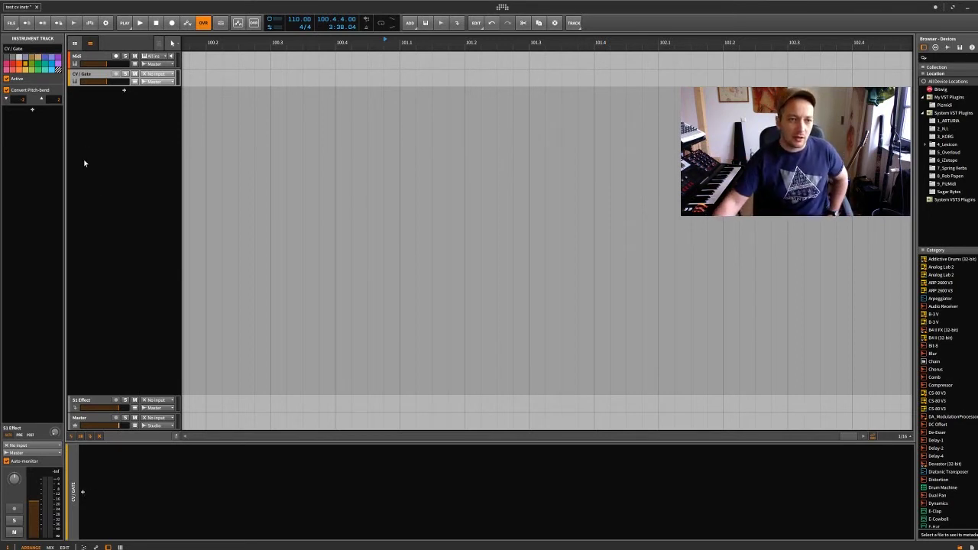
Step: Delete the Midi track and insert an HW CV Instrument on the CV/Gate track
click(97, 58)
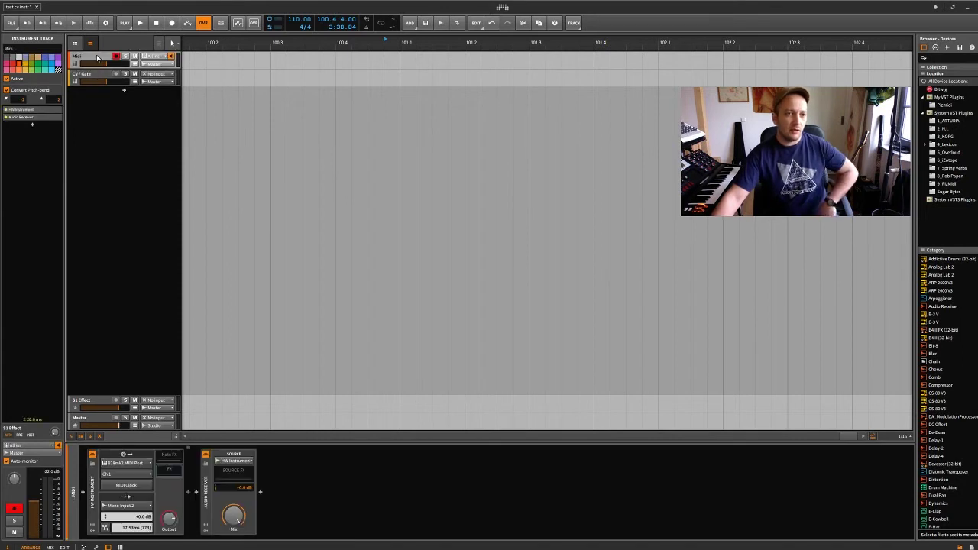
key(Delete)
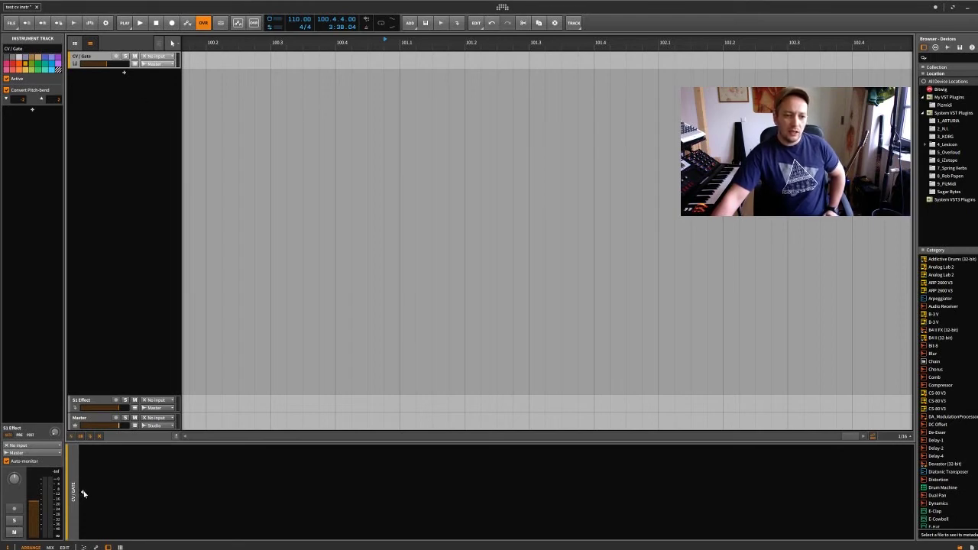
click(82, 491)
text(hw)
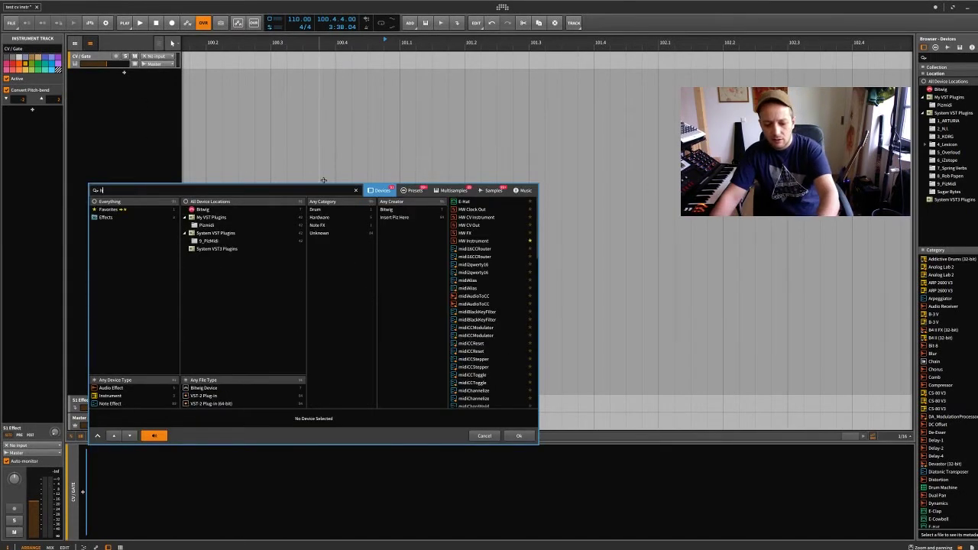
click(480, 209)
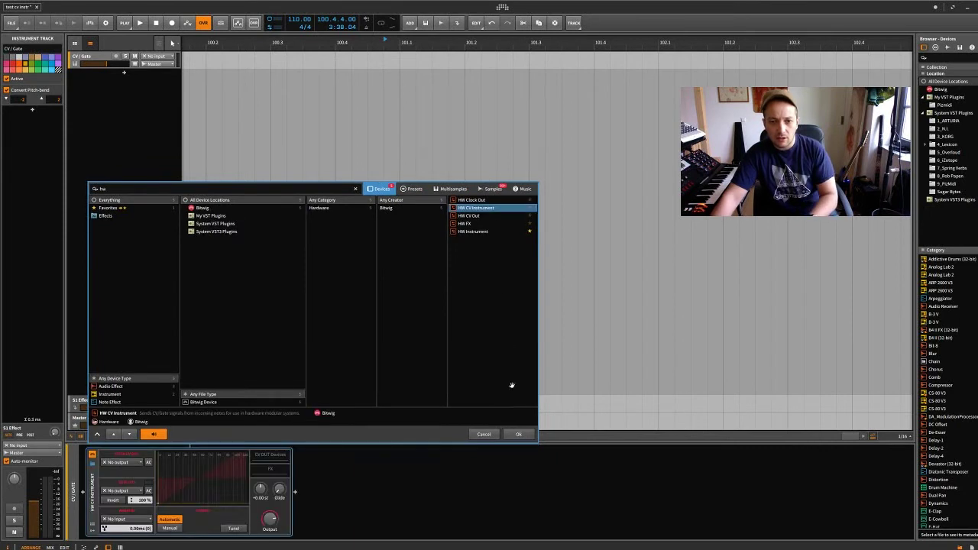
click(522, 435)
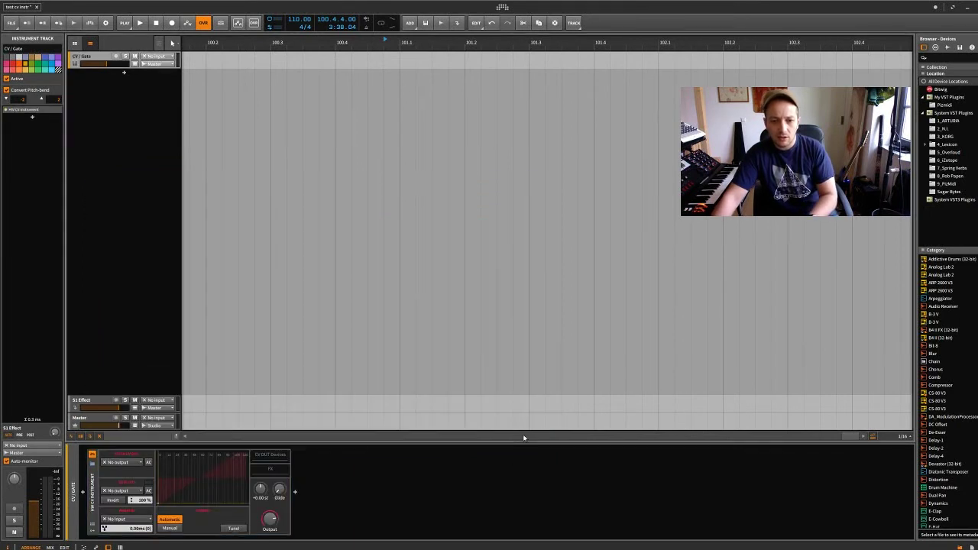
Step: Route gate to Mono Output 3, pitch to Mono Output 4, audio from Mono Input 2
click(129, 490)
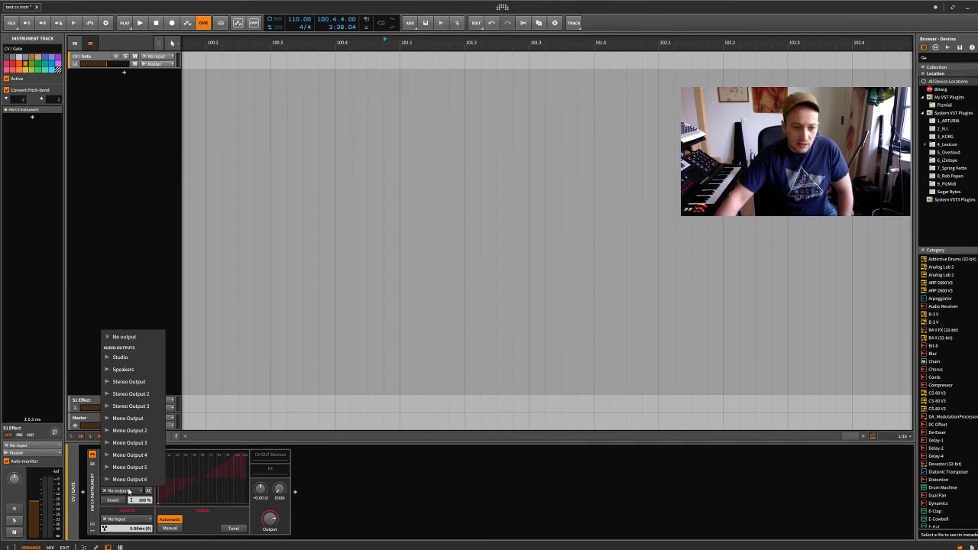
click(130, 443)
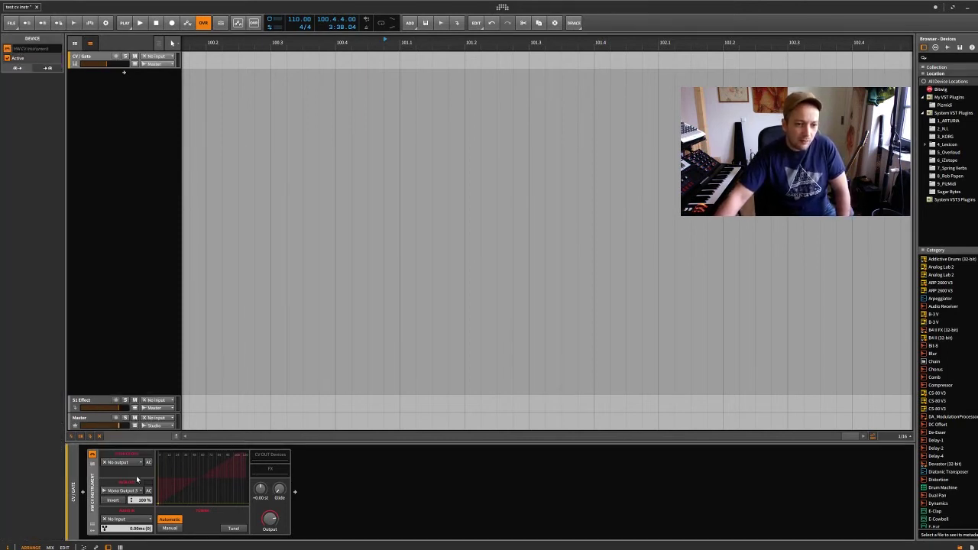
click(131, 466)
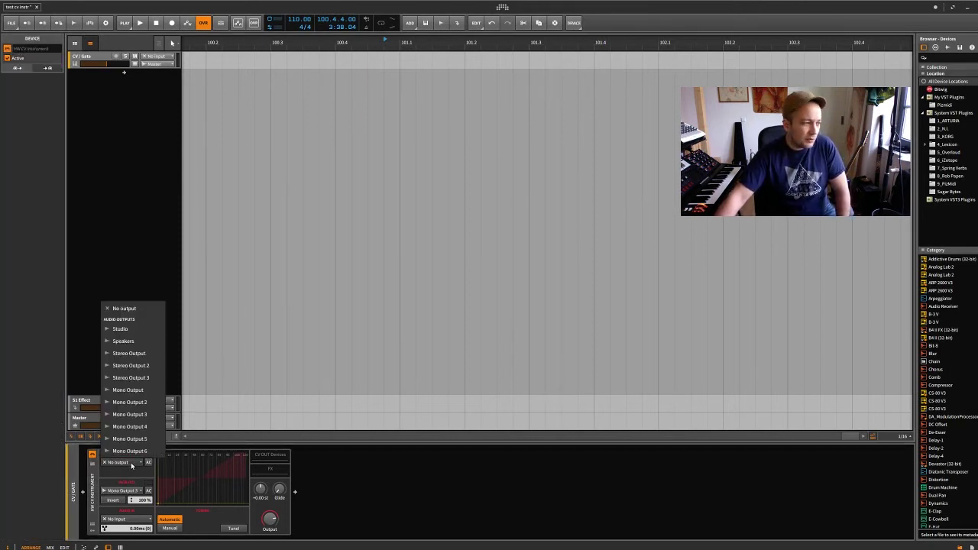
click(130, 427)
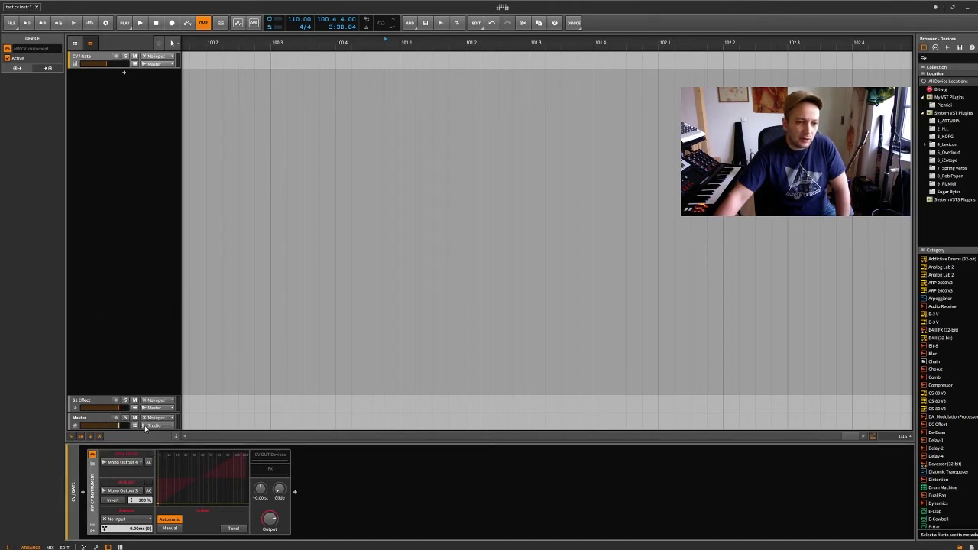
click(140, 519)
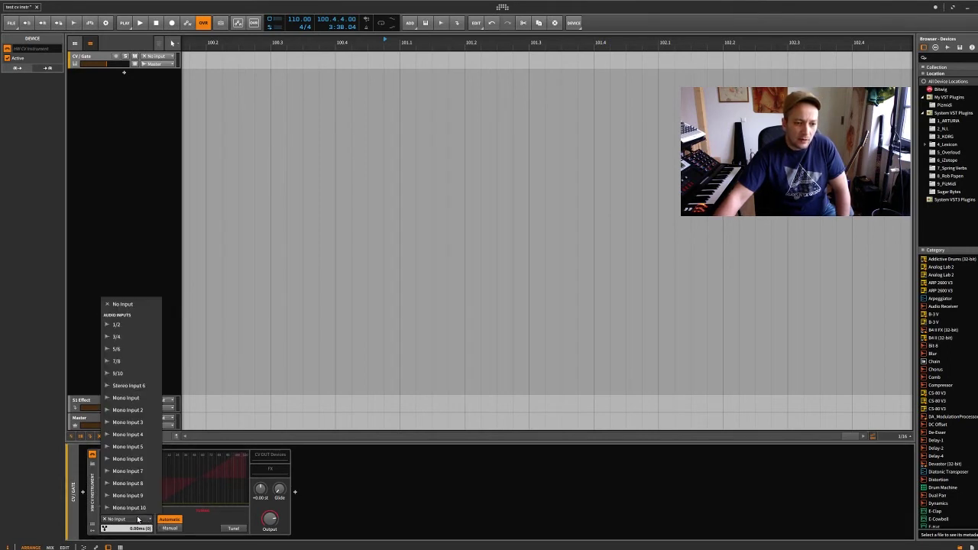
click(141, 411)
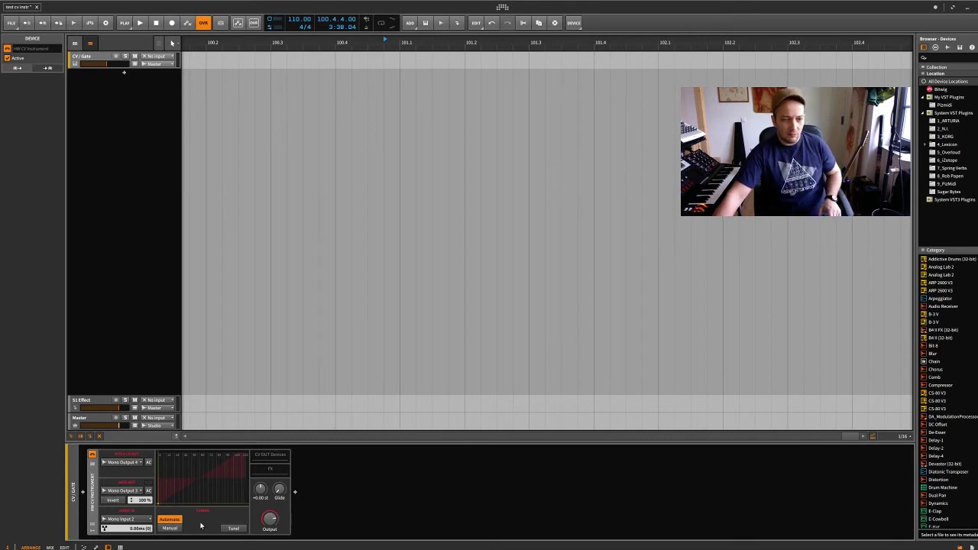
Step: Arm the CV/Gate track and switch tuning to Manual, then back to Automatic
click(99, 55)
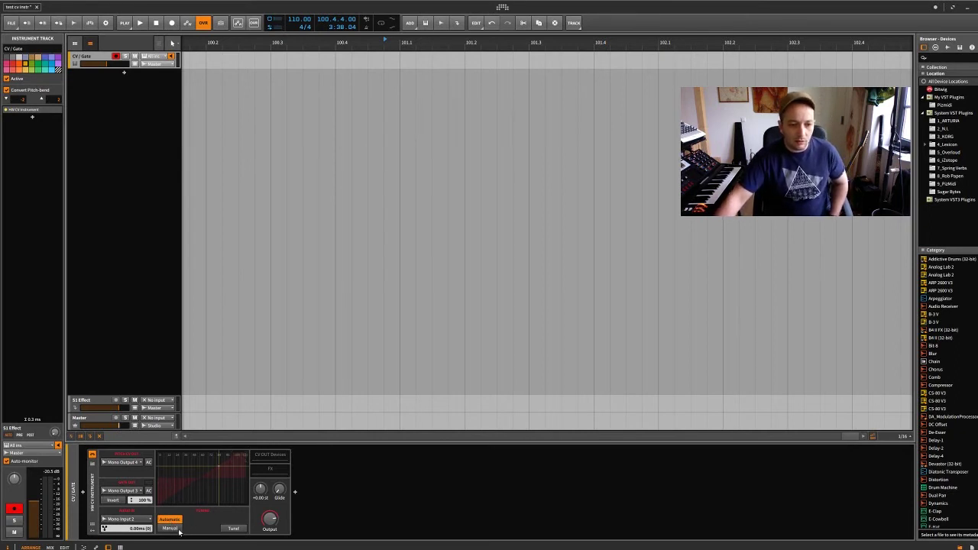
click(170, 529)
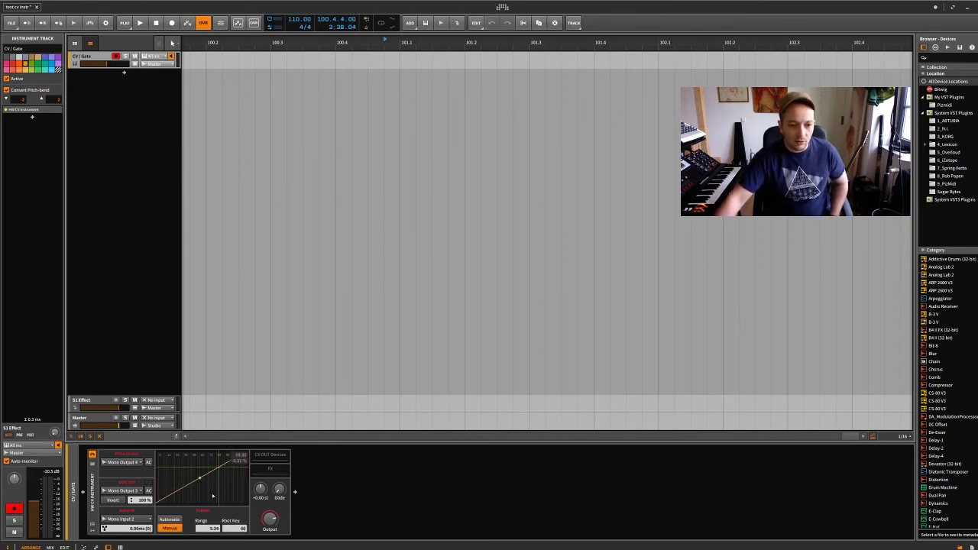
click(169, 520)
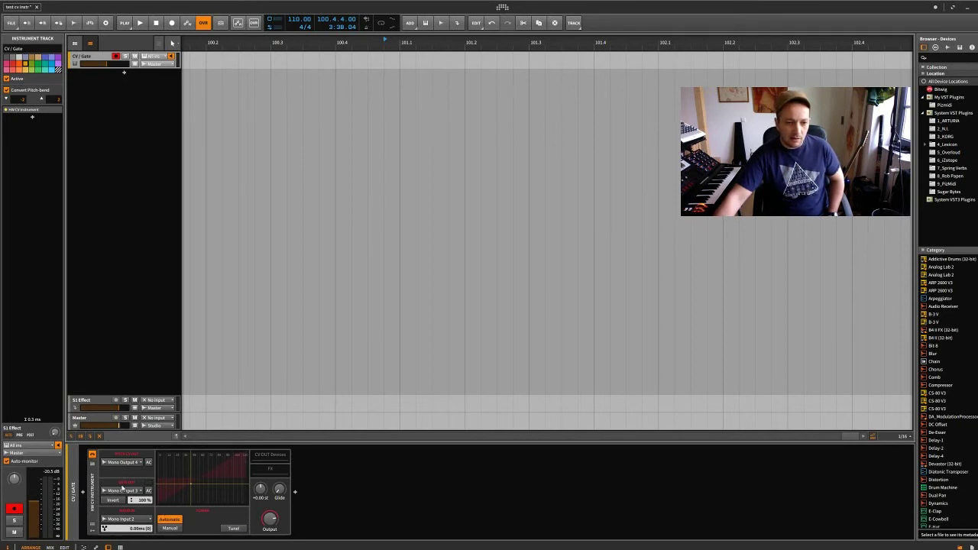
right_click(94, 496)
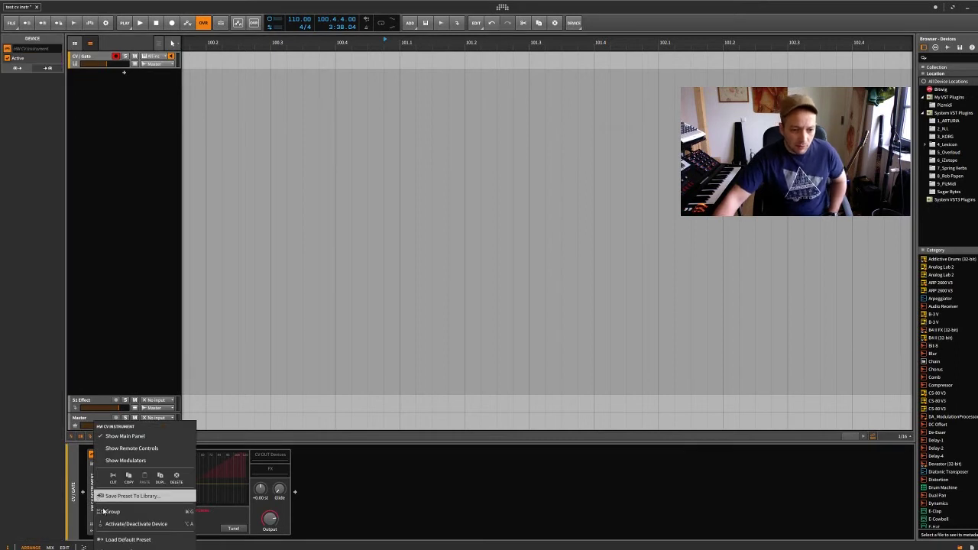
click(134, 539)
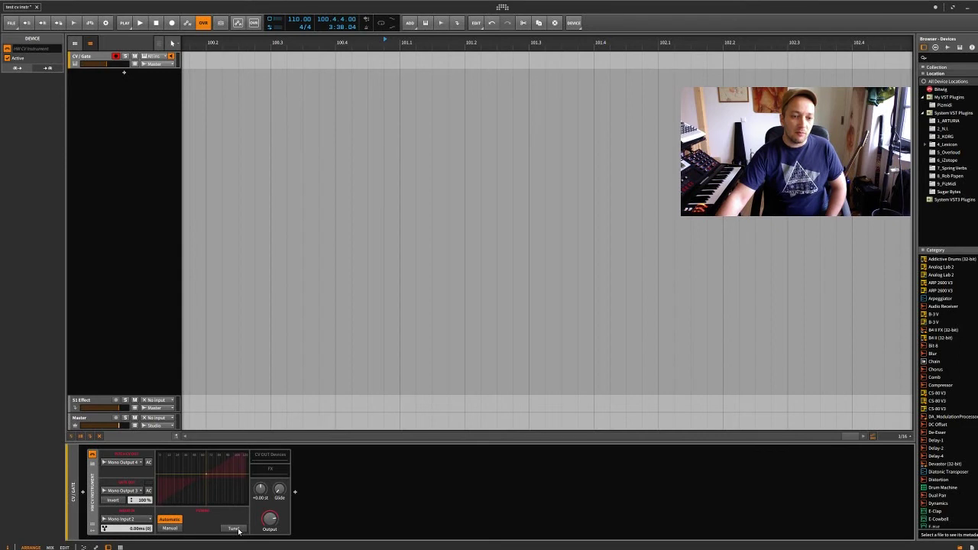
Step: Run the HW CV Instrument's Tune! calibration against the hardware synth
click(238, 530)
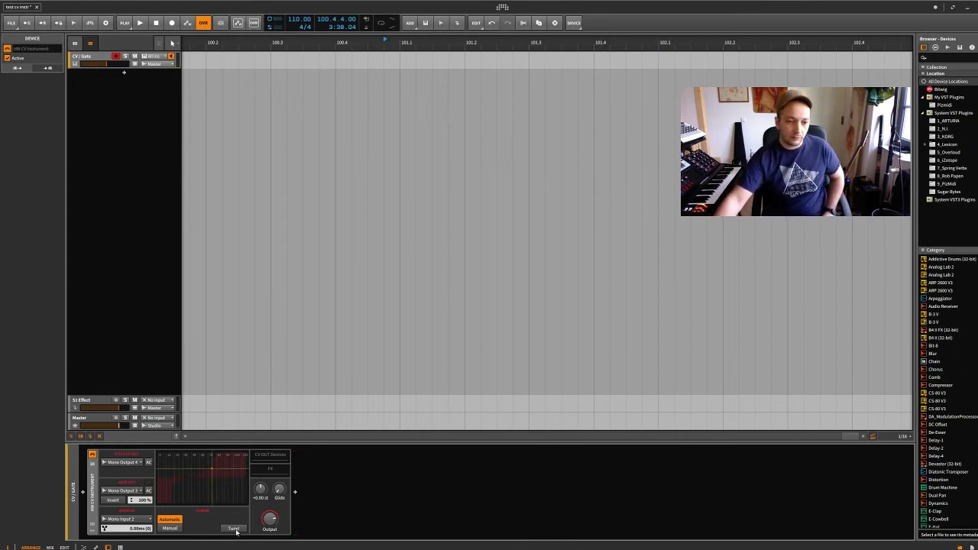
Step: Rerun the HW CV Instrument's Tune! calibration two more times
click(233, 528)
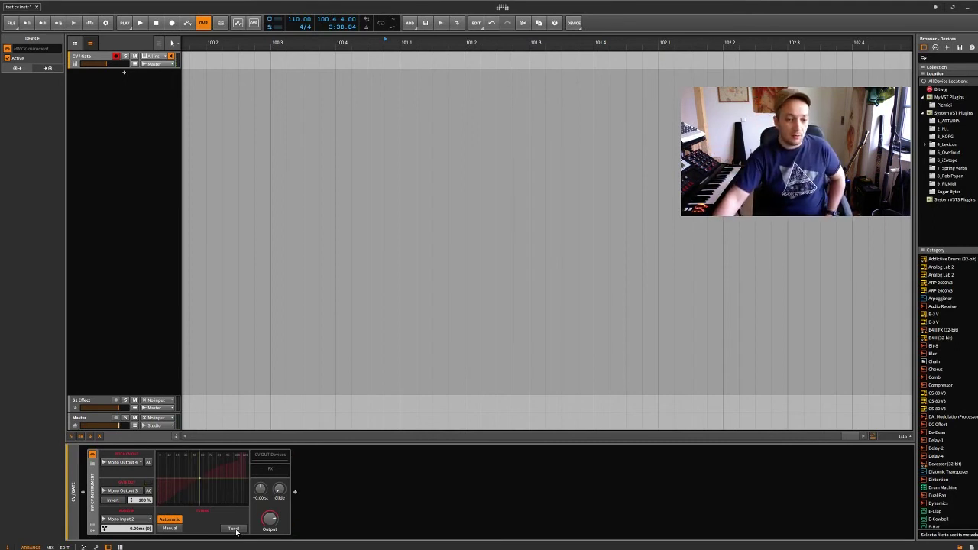
click(236, 532)
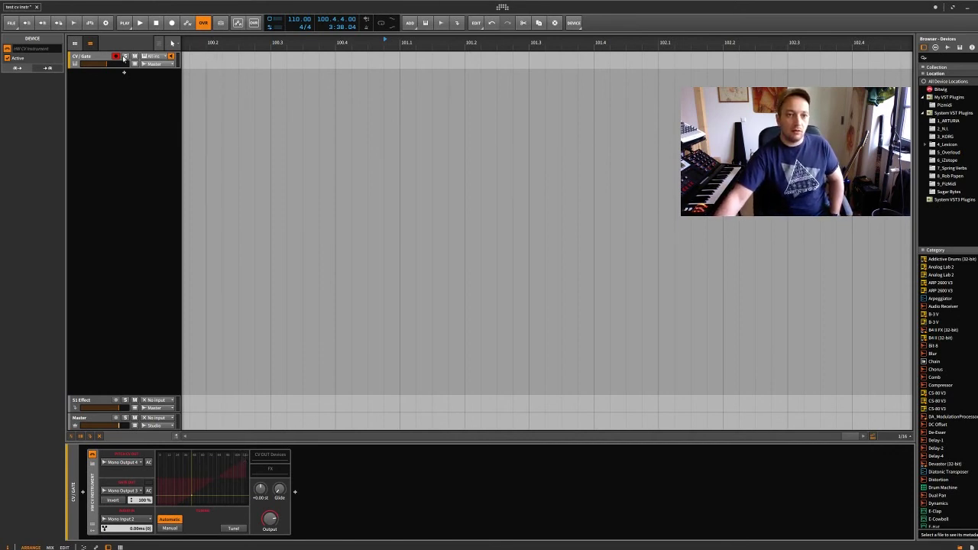
Step: Show the clip launcher and create an empty clip in the CV/Gate track's Scene 1 slot
click(74, 43)
click(211, 63)
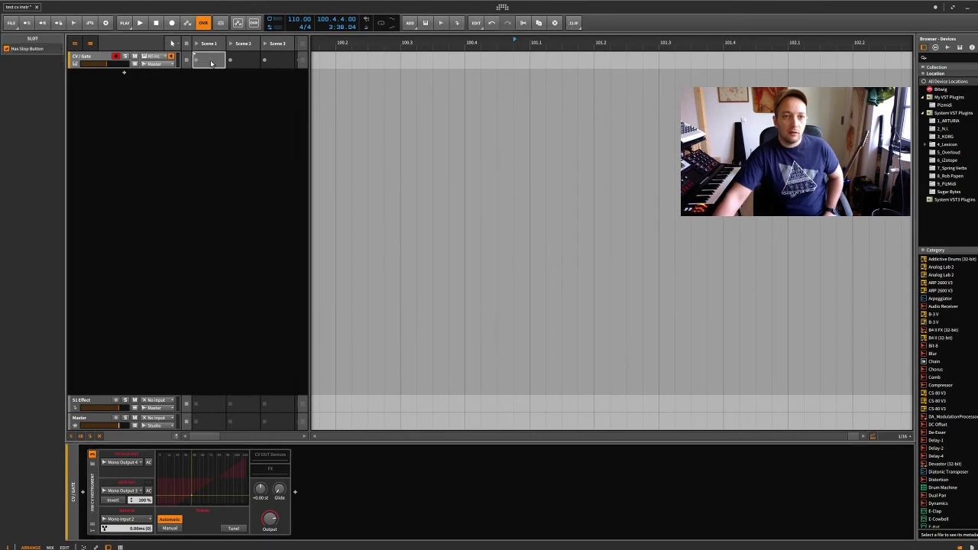
double_click(211, 63)
double_click(211, 63)
Step: Draw a nine-note melody in the clip's piano roll and start playback
double_click(269, 468)
double_click(346, 443)
double_click(428, 455)
double_click(447, 476)
double_click(547, 451)
double_click(606, 429)
double_click(704, 464)
double_click(193, 415)
double_click(136, 459)
key(space)
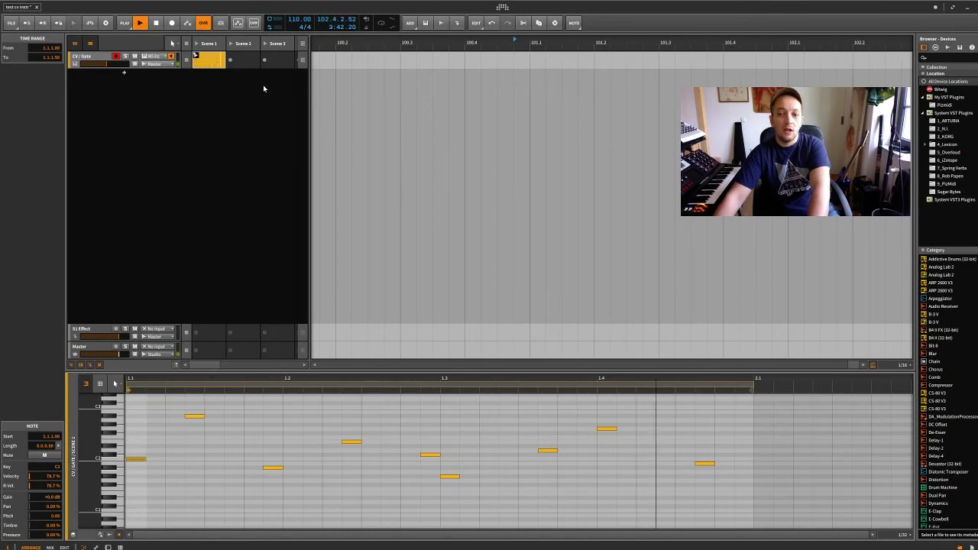
key(space)
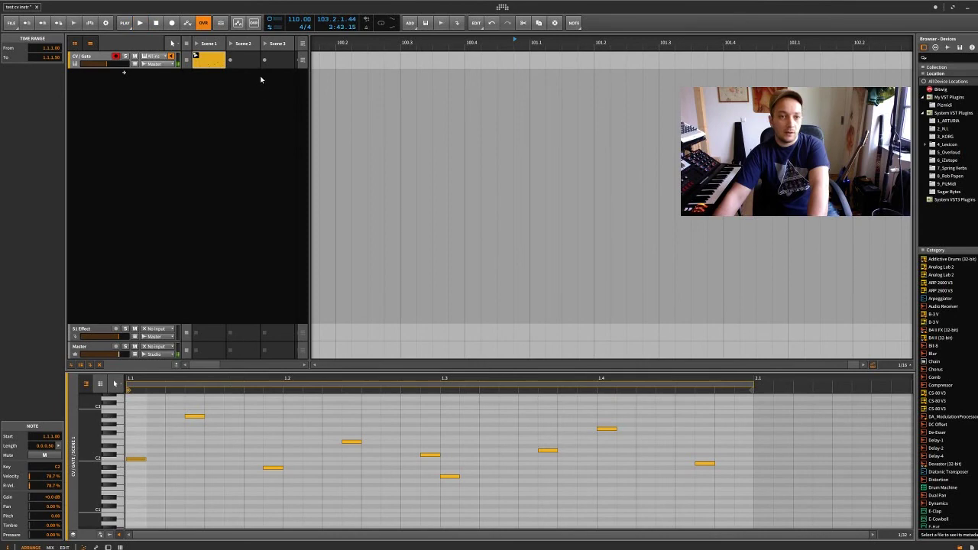
click(215, 63)
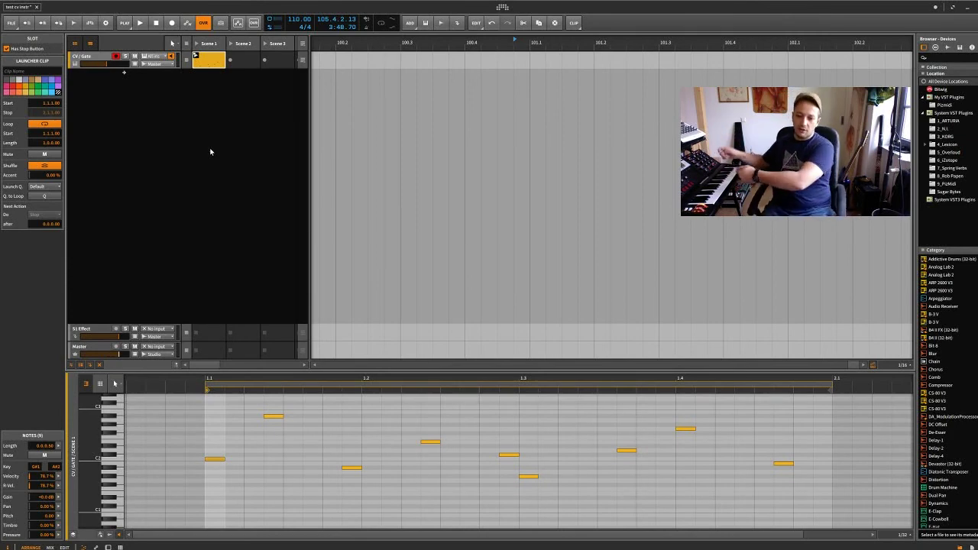
key(d)
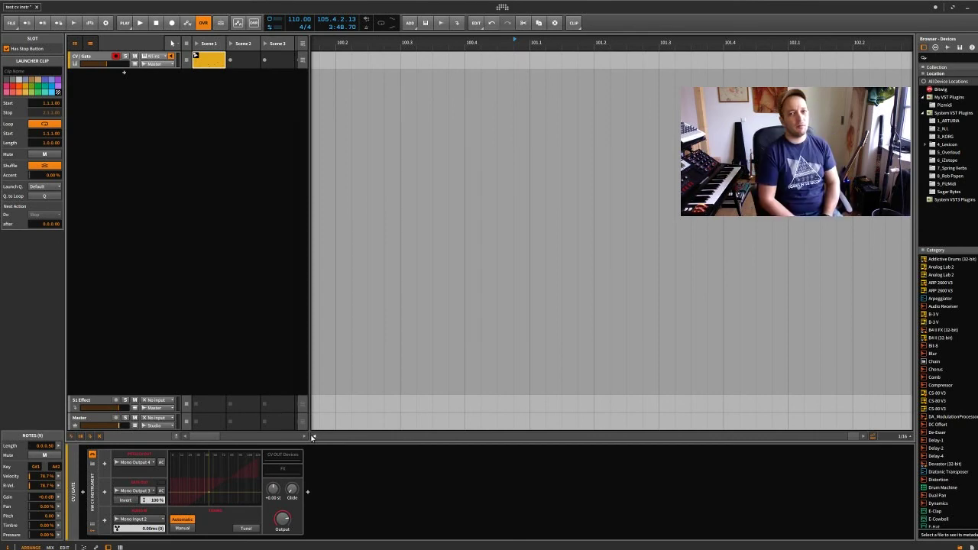
key(e)
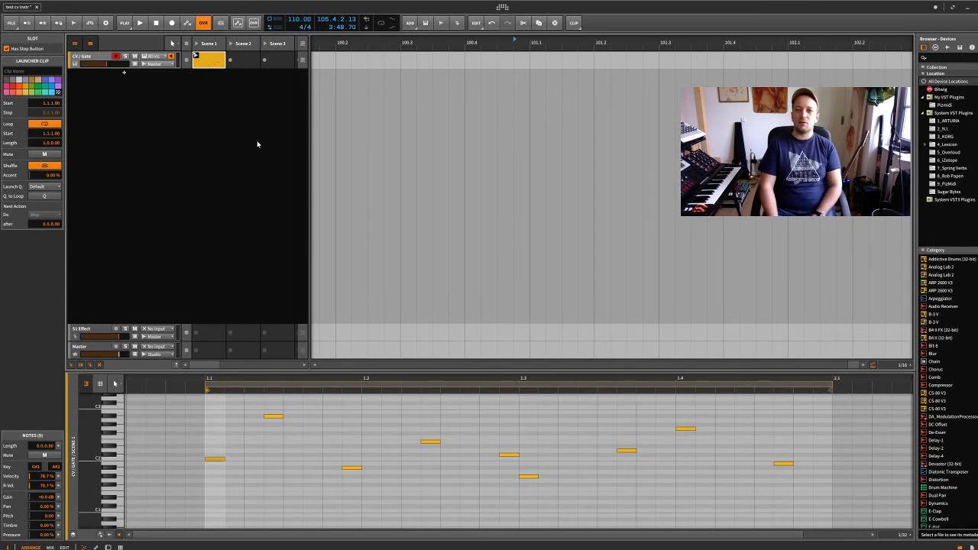
key(d)
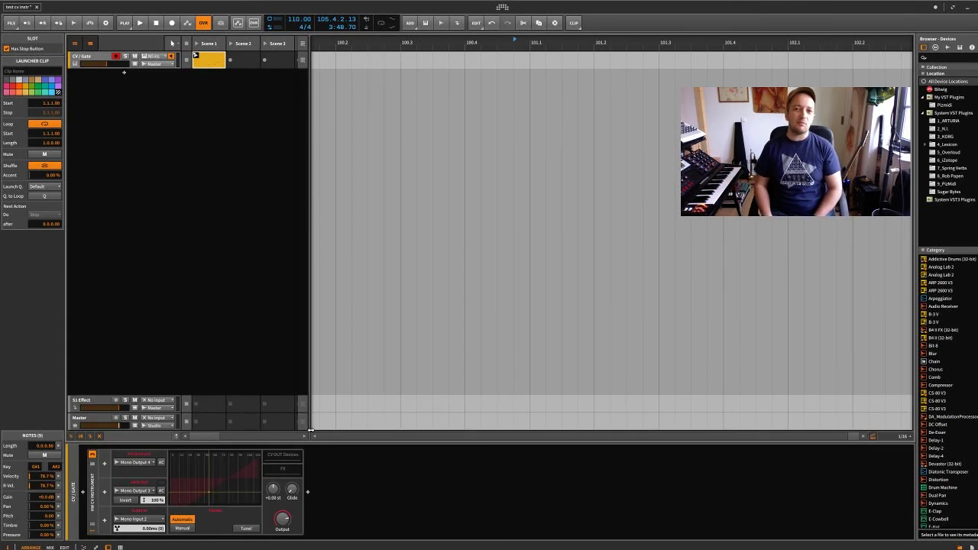